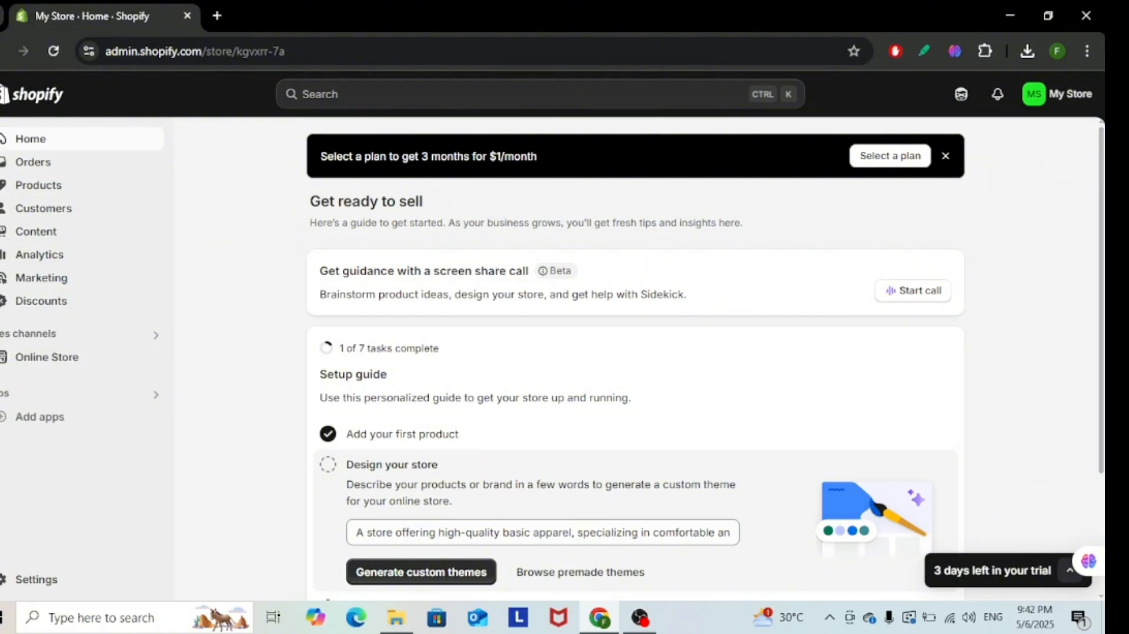
Start a new amount off products discount and set its method to automatic discount.
{"action": "left_click", "coordinate": [32, 302]}
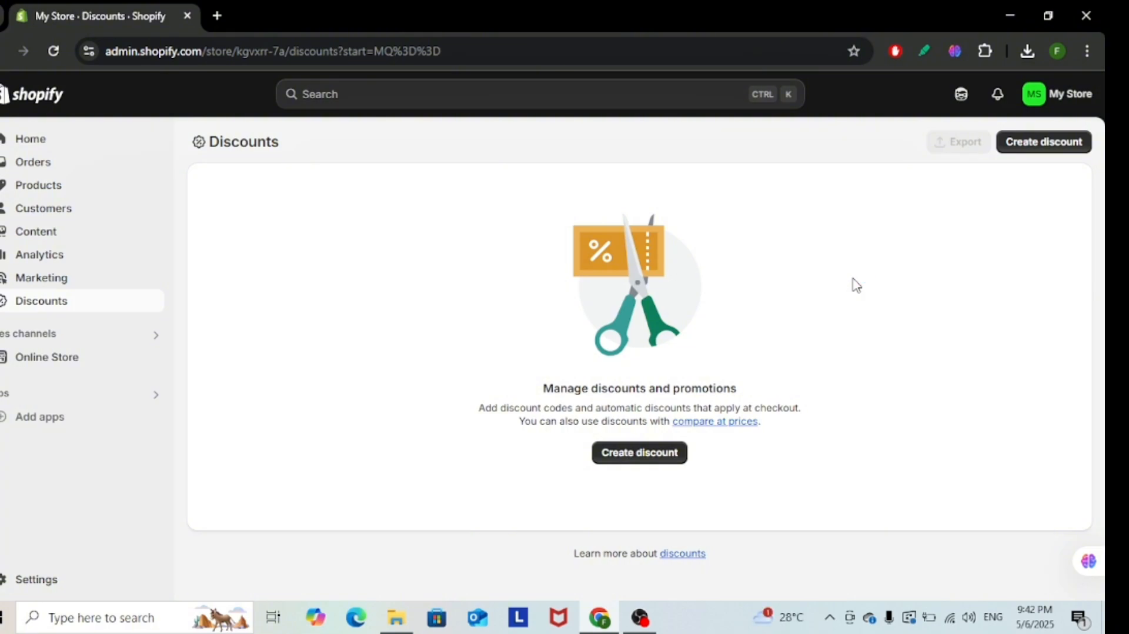
{"action": "left_click", "coordinate": [654, 459]}
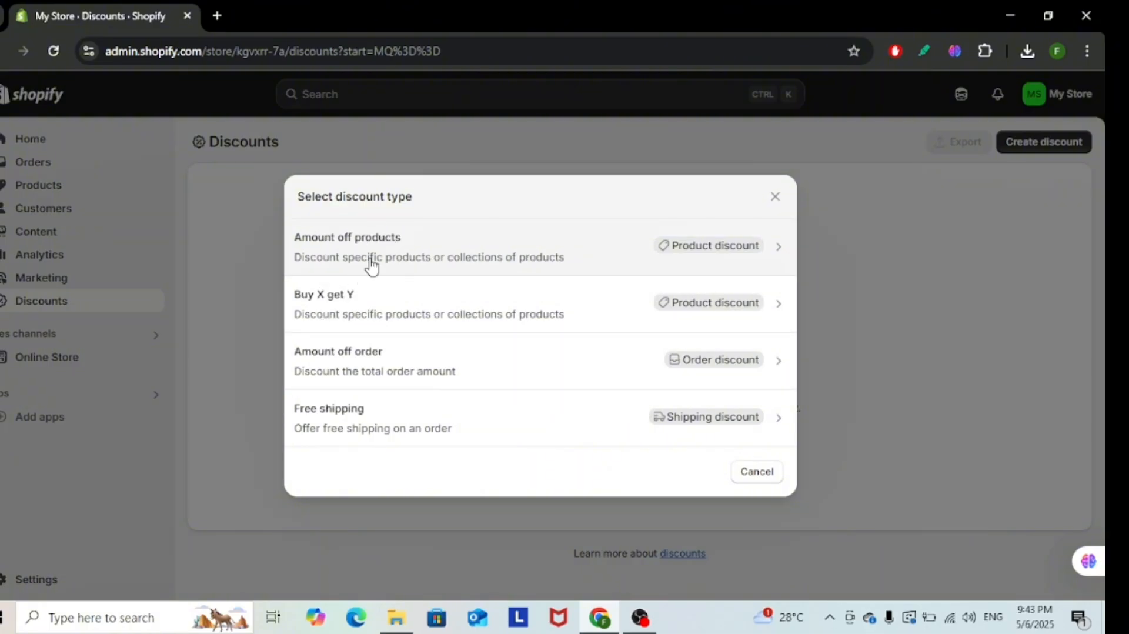
{"action": "left_click", "coordinate": [686, 245]}
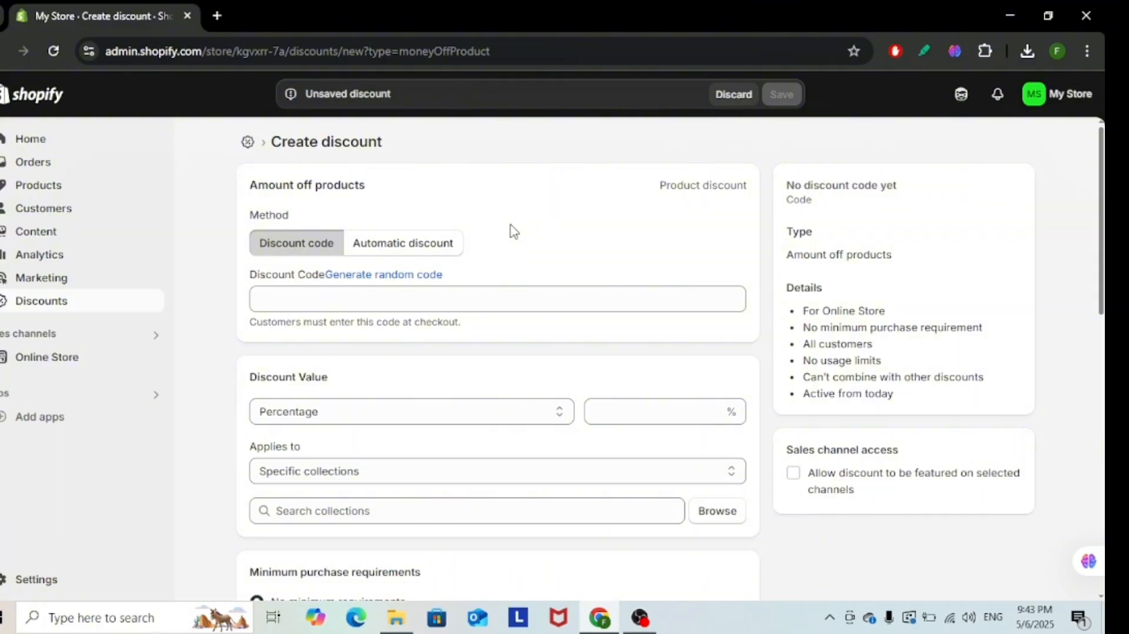
{"action": "scroll", "coordinate": [511, 231], "scroll_direction": "down", "scroll_amount": 2}
{"action": "scroll", "coordinate": [510, 232], "scroll_direction": "up", "scroll_amount": 2}
{"action": "left_click", "coordinate": [369, 254]}
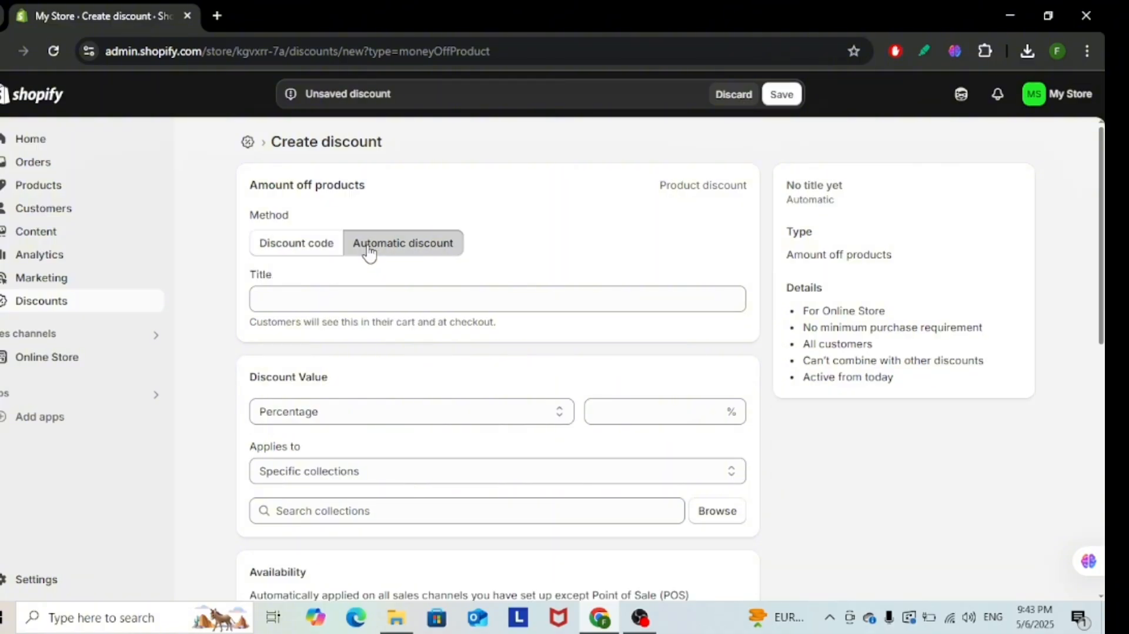
{"action": "scroll", "coordinate": [388, 282], "scroll_direction": "down", "scroll_amount": 10}
{"action": "scroll", "coordinate": [424, 270], "scroll_direction": "up", "scroll_amount": 10}
{"action": "scroll", "coordinate": [514, 229], "scroll_direction": "down", "scroll_amount": 9}
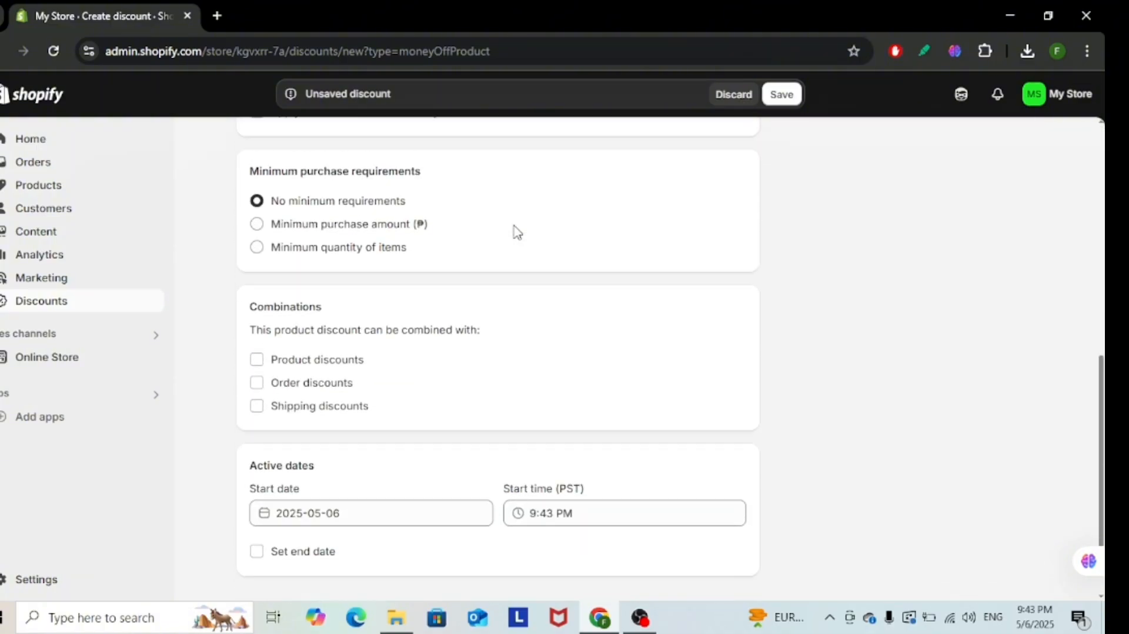
{"action": "scroll", "coordinate": [513, 230], "scroll_direction": "up", "scroll_amount": 5}
{"action": "scroll", "coordinate": [513, 229], "scroll_direction": "up", "scroll_amount": 3}
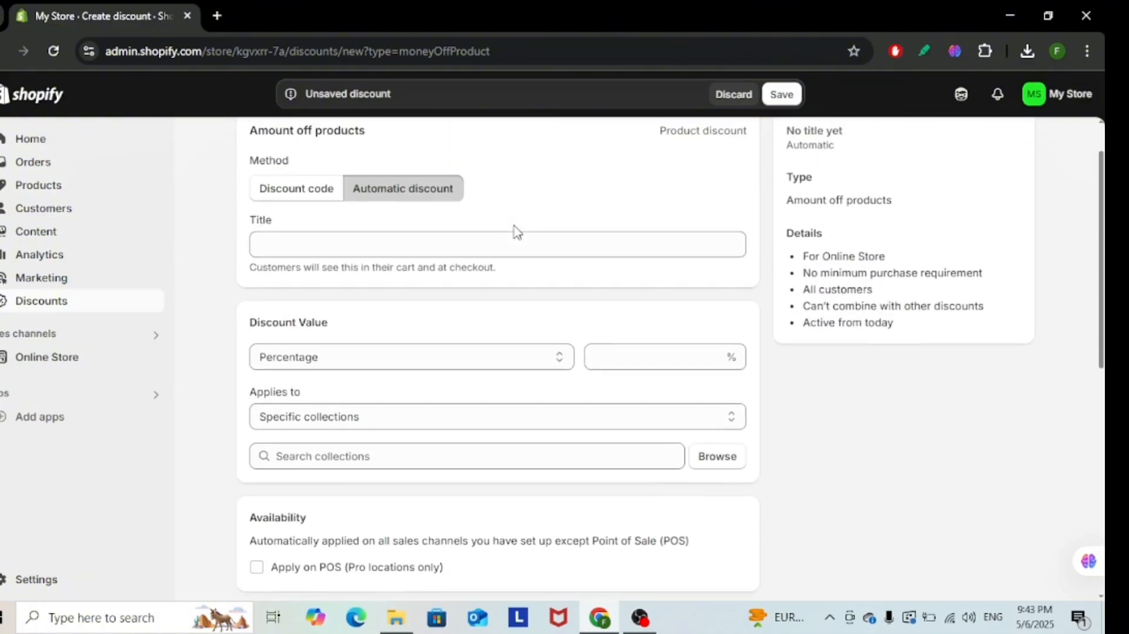
{"action": "left_click", "coordinate": [297, 243]}
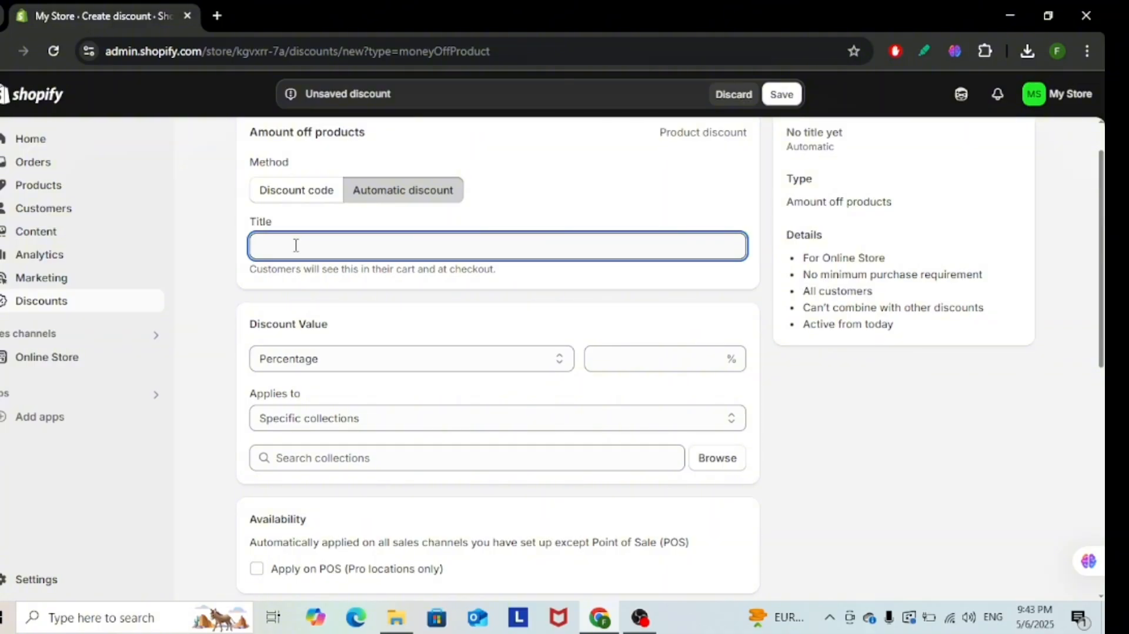
{"action": "type", "text": "White Tshir"}
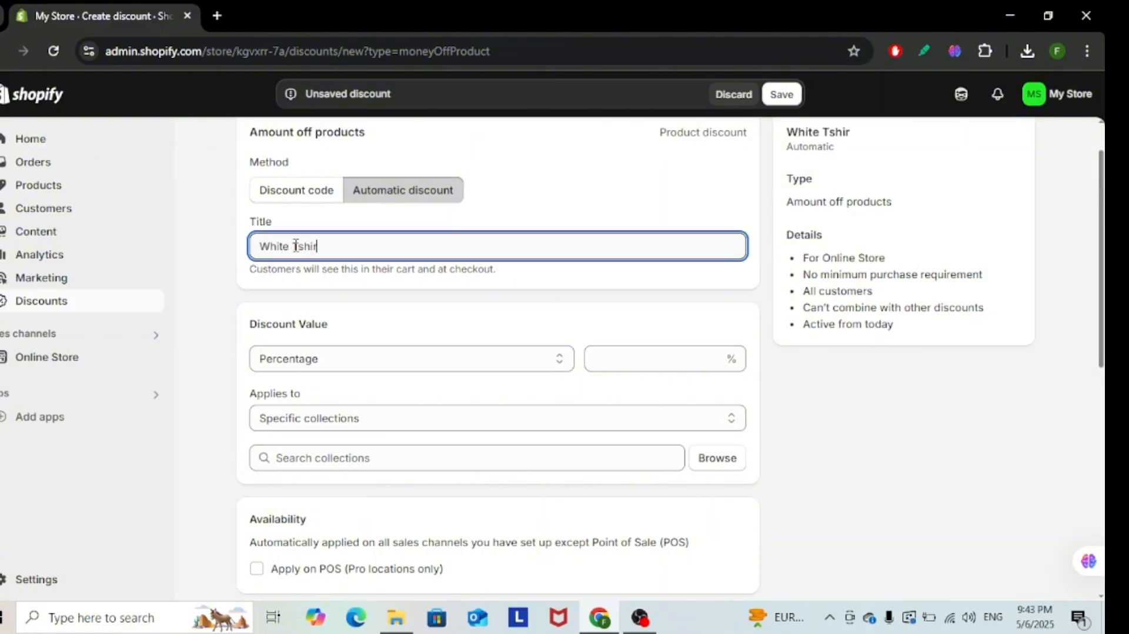
{"action": "key", "text": "BackSpace"}
{"action": "key", "text": "BackSpace"}
{"action": "key", "text": "BackSpace"}
{"action": "key", "text": "BackSpace"}
{"action": "key", "text": "BackSpace"}
{"action": "key", "text": "BackSpace"}
{"action": "key", "text": "BackSpace"}
{"action": "key", "text": "BackSpace"}
{"action": "key", "text": "BackSpace"}
{"action": "key", "text": "BackSpace"}
{"action": "key", "text": "BackSpace"}
Title the automatic discount "Summer Sale Discount".
{"action": "type", "text": "Summer Sale Discount"}
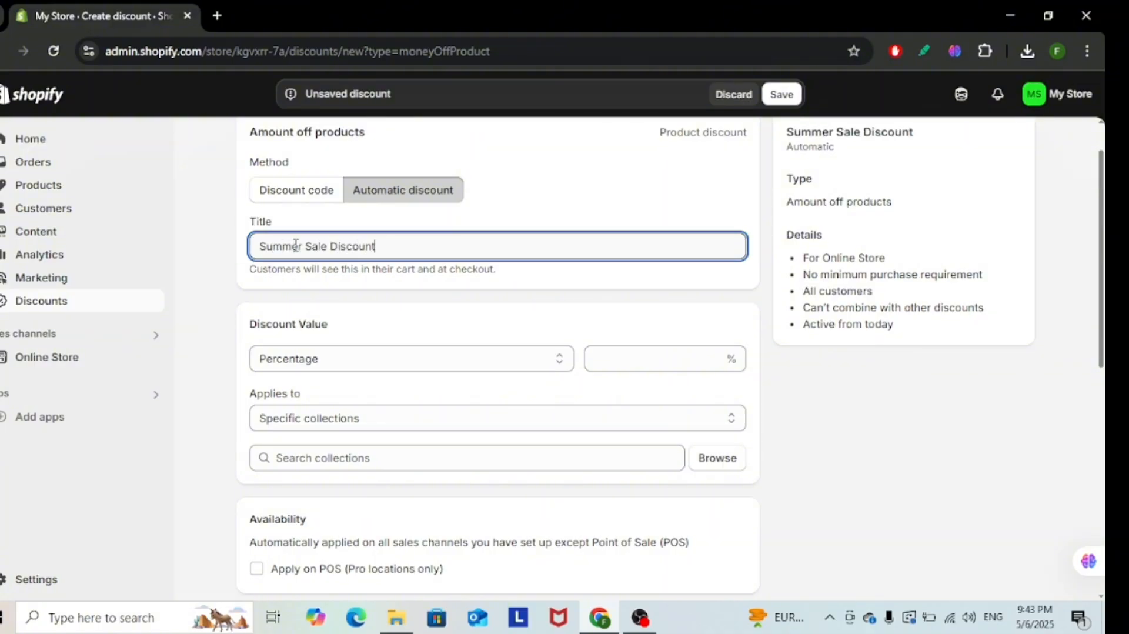
{"action": "scroll", "coordinate": [456, 365], "scroll_direction": "down", "scroll_amount": 1}
{"action": "scroll", "coordinate": [412, 359], "scroll_direction": "up", "scroll_amount": 1}
{"action": "scroll", "coordinate": [372, 352], "scroll_direction": "down", "scroll_amount": 2}
{"action": "scroll", "coordinate": [360, 235], "scroll_direction": "up", "scroll_amount": 1}
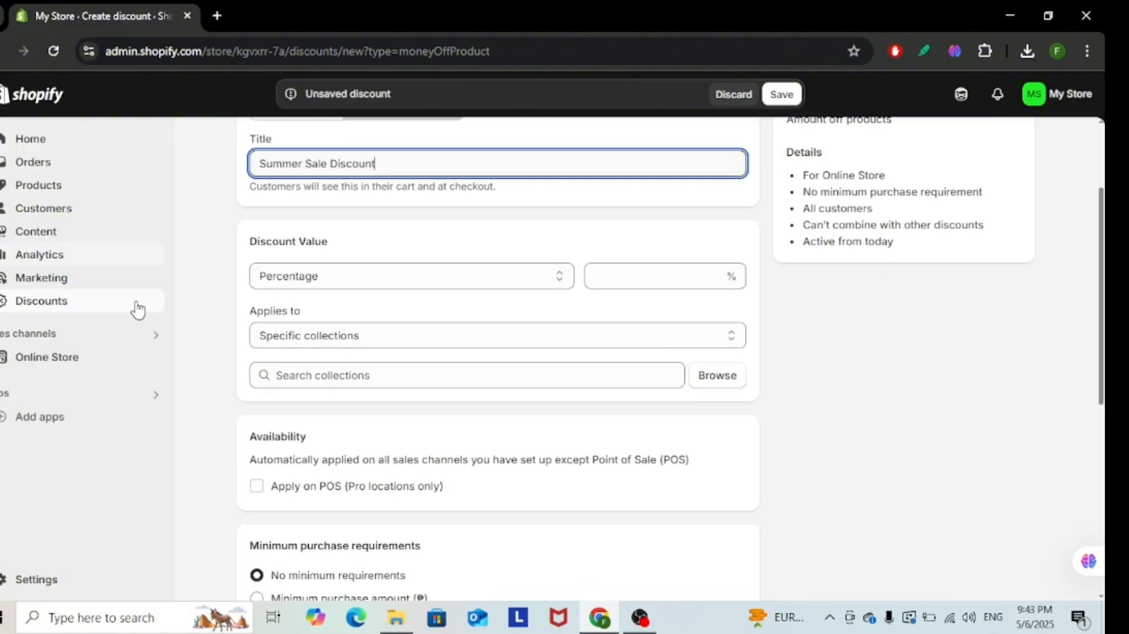
Set the discount value to a percentage of 5%.
{"action": "left_click", "coordinate": [370, 287]}
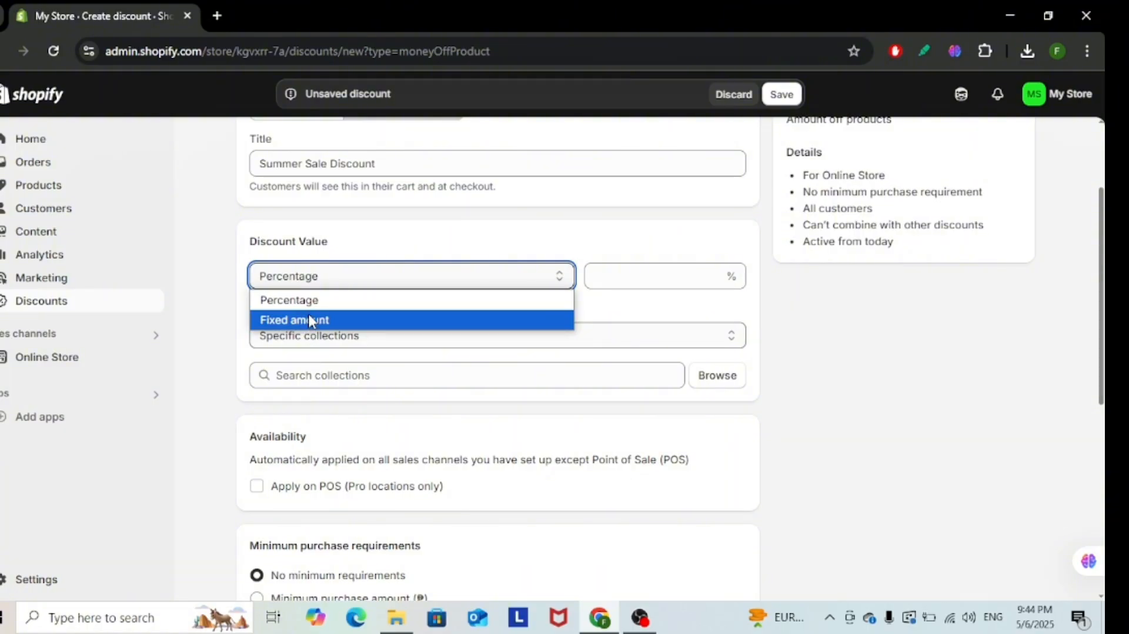
{"action": "left_click", "coordinate": [278, 301]}
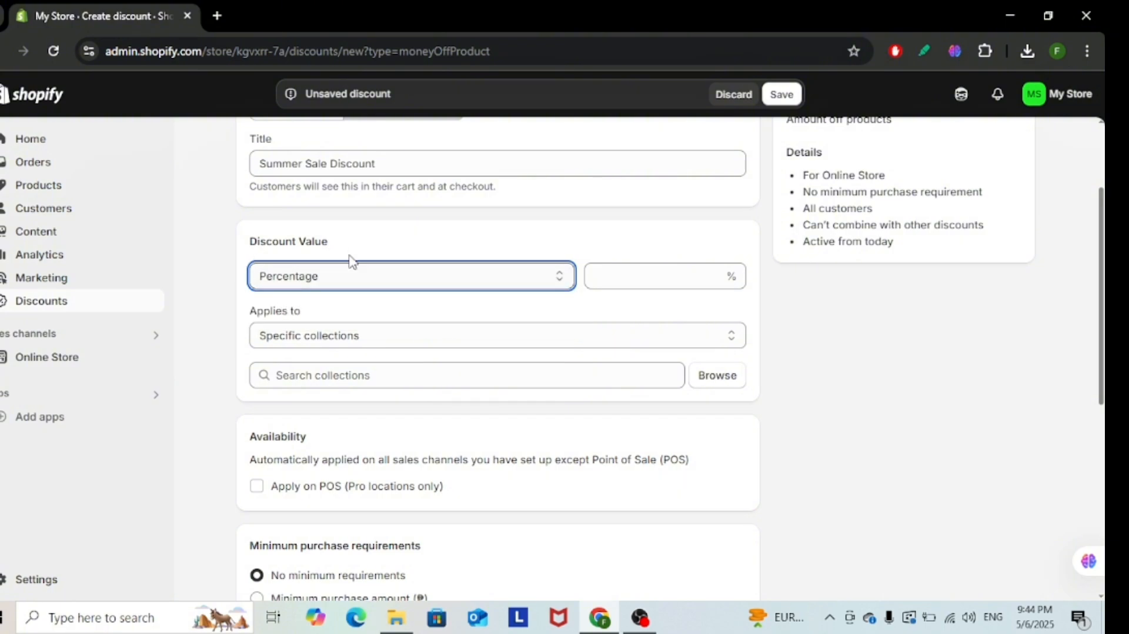
{"action": "left_click", "coordinate": [653, 275]}
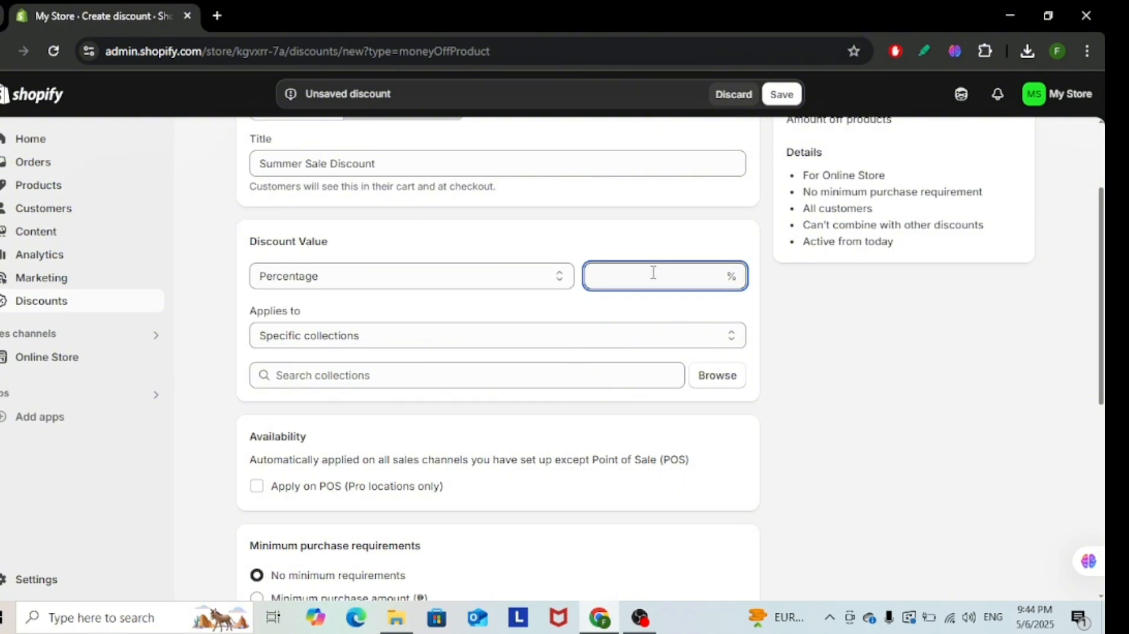
{"action": "type", "text": "5"}
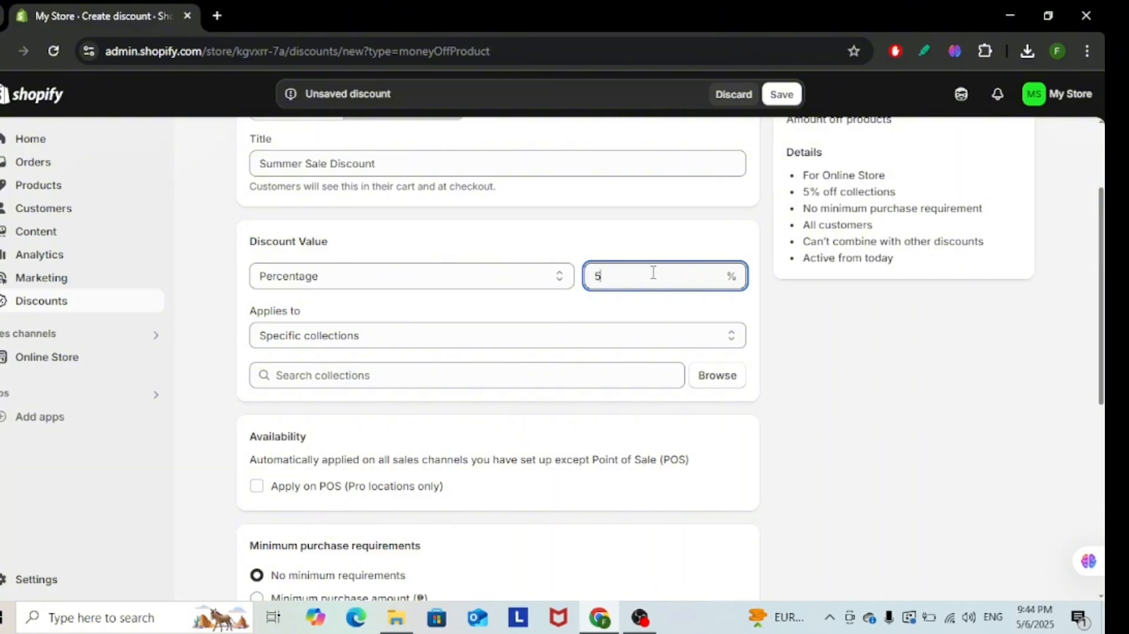
{"action": "scroll", "coordinate": [653, 273], "scroll_direction": "up", "scroll_amount": 2}
{"action": "scroll", "coordinate": [433, 159], "scroll_direction": "down", "scroll_amount": 3}
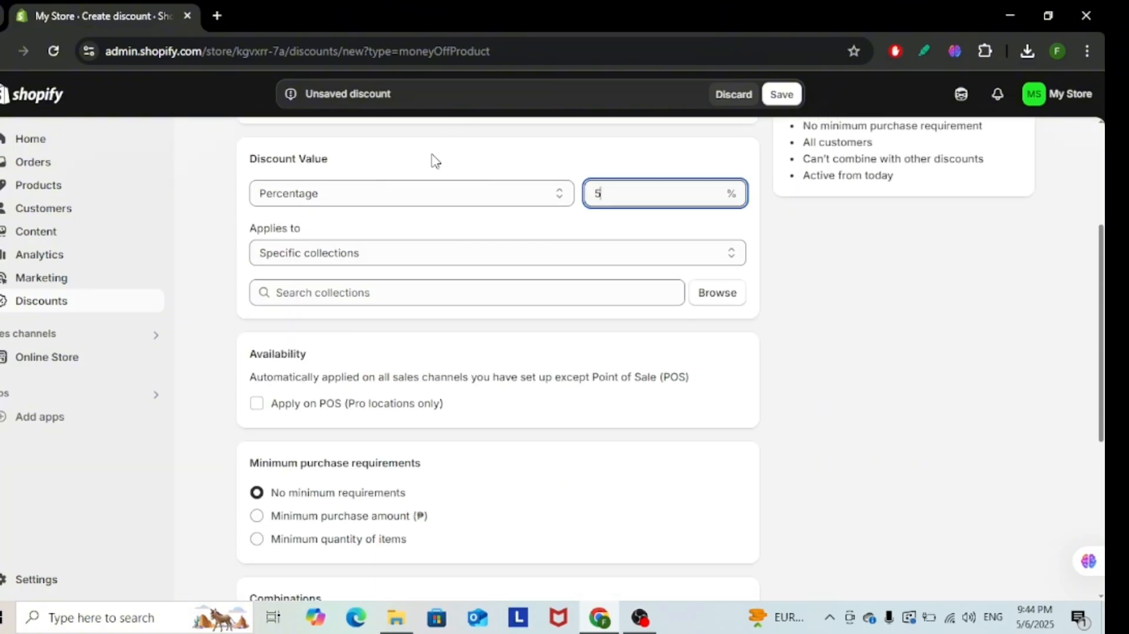
Apply the discount to specific products and add Classic Cotton Tshirt For Men with its White / Adults variant.
{"action": "left_click", "coordinate": [338, 254]}
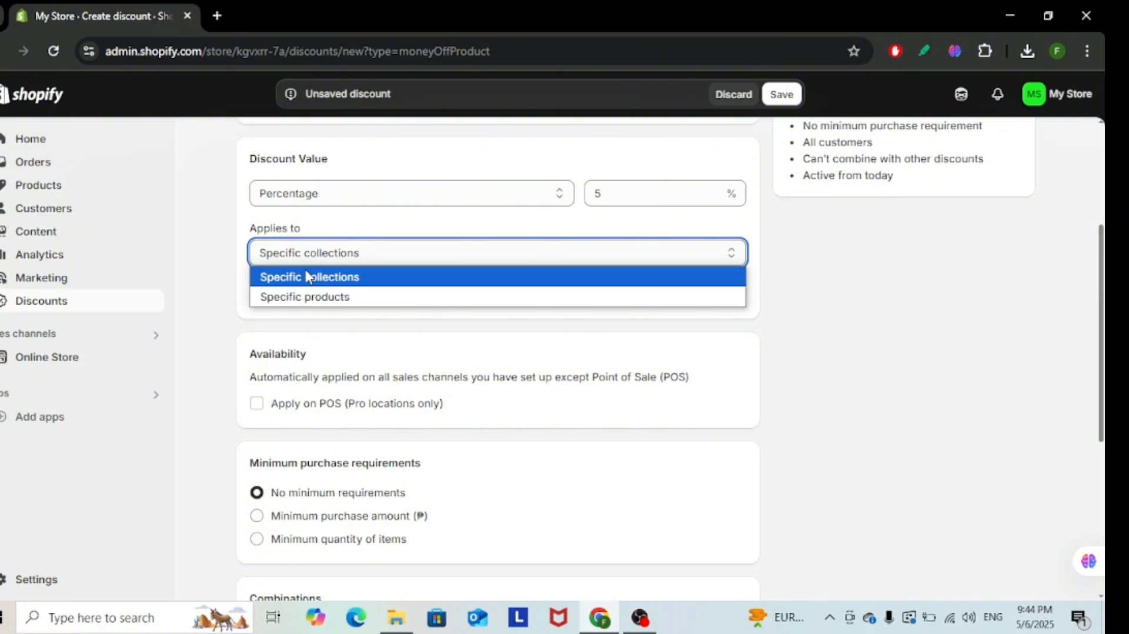
{"action": "left_click", "coordinate": [293, 297]}
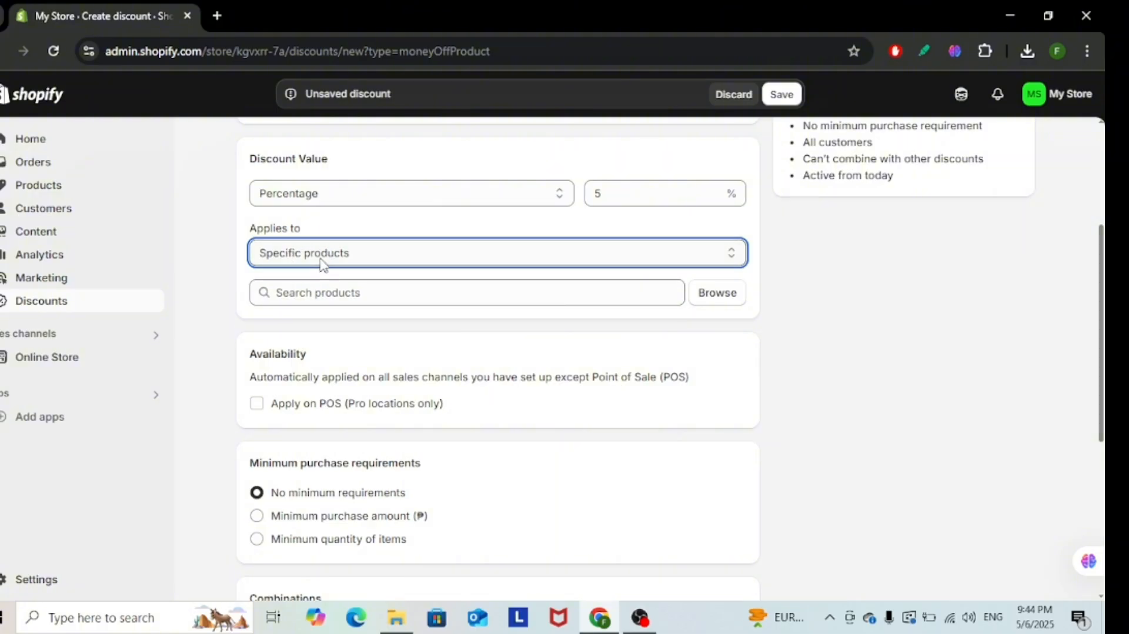
{"action": "left_click", "coordinate": [306, 291]}
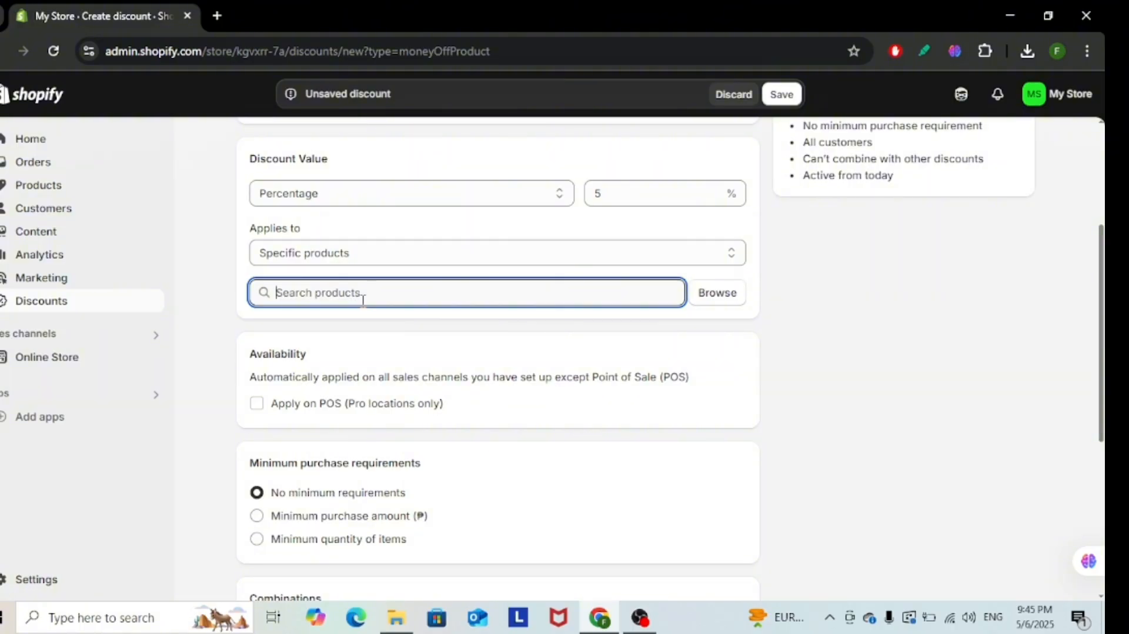
{"action": "left_click", "coordinate": [717, 301]}
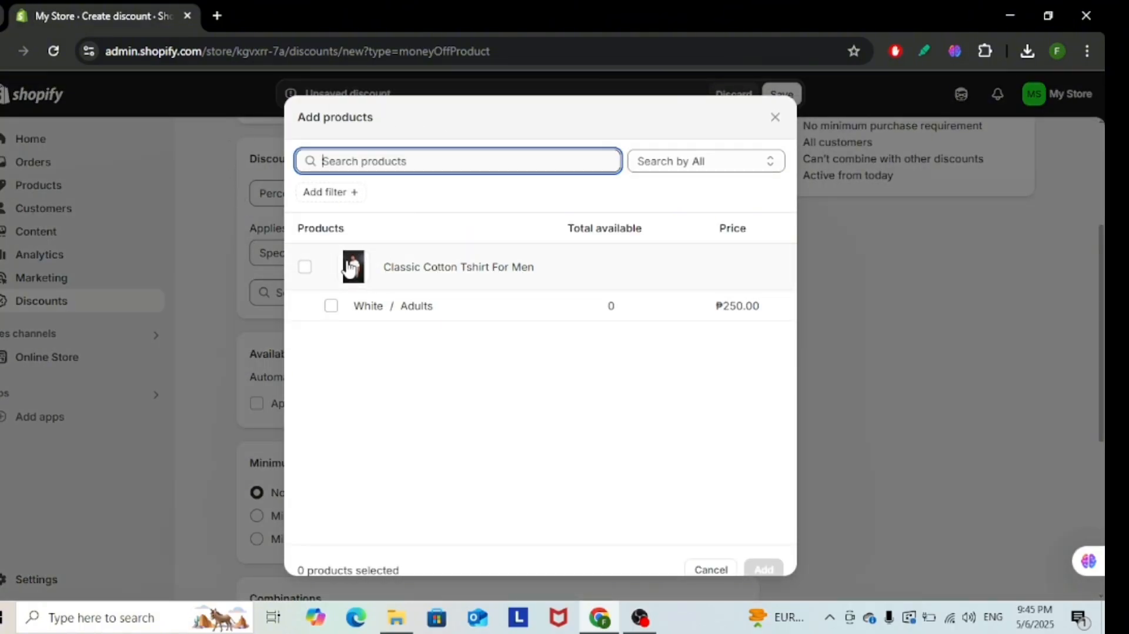
{"action": "left_click", "coordinate": [304, 270]}
{"action": "left_click", "coordinate": [304, 269]}
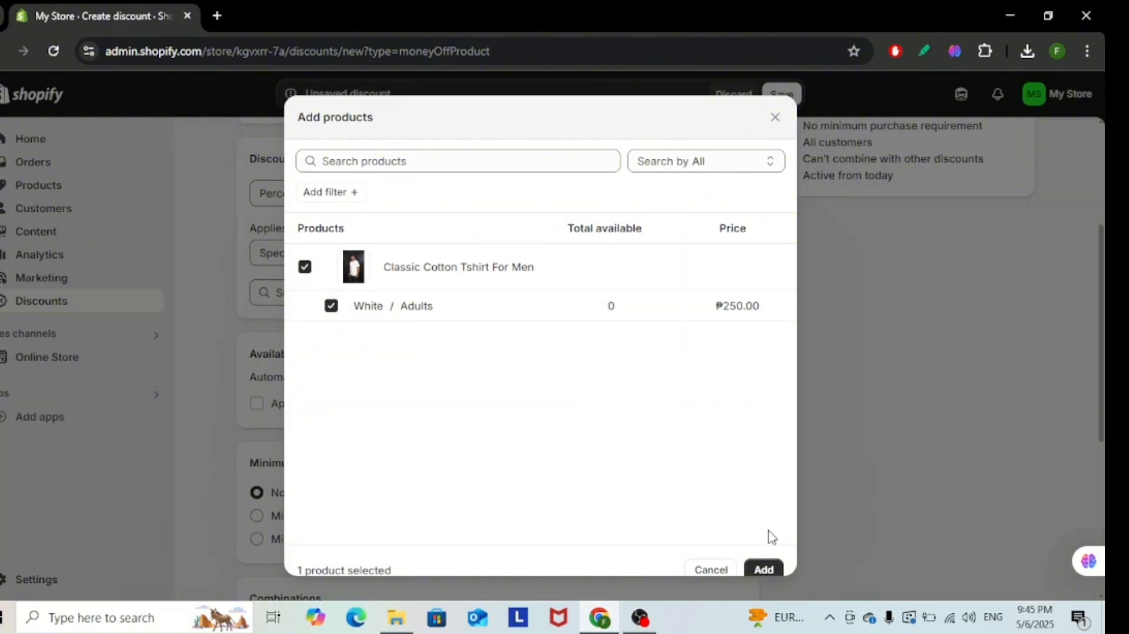
{"action": "left_click", "coordinate": [771, 569]}
Examine the discount's availability, combination and minimum purchase options, particularly the minimum purchase amount.
{"action": "scroll", "coordinate": [574, 405], "scroll_direction": "down", "scroll_amount": 3}
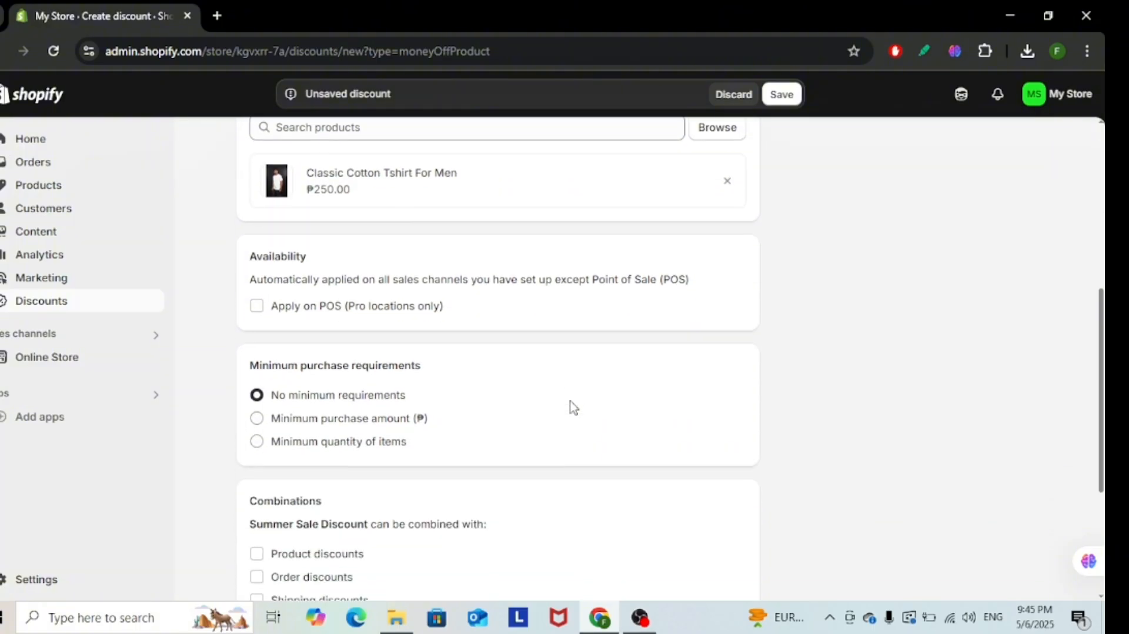
{"action": "scroll", "coordinate": [572, 407], "scroll_direction": "up", "scroll_amount": 1}
{"action": "scroll", "coordinate": [572, 407], "scroll_direction": "down", "scroll_amount": 1}
{"action": "scroll", "coordinate": [366, 297], "scroll_direction": "down", "scroll_amount": 3}
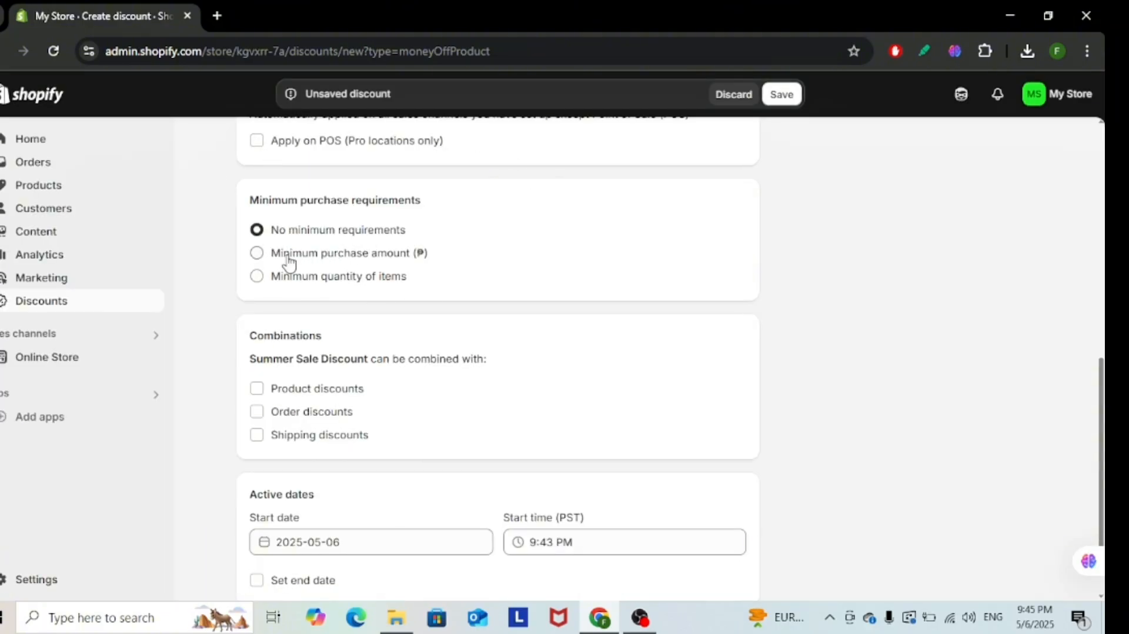
{"action": "left_click_drag", "start_coordinate": [272, 261], "coordinate": [436, 254]}
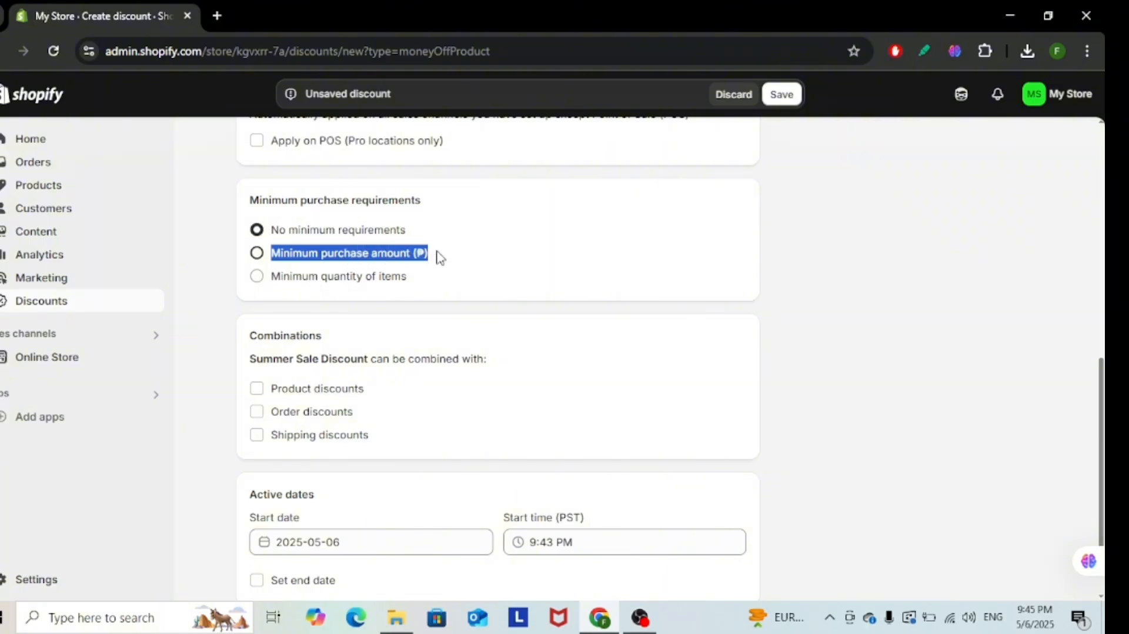
{"action": "left_click", "coordinate": [446, 261]}
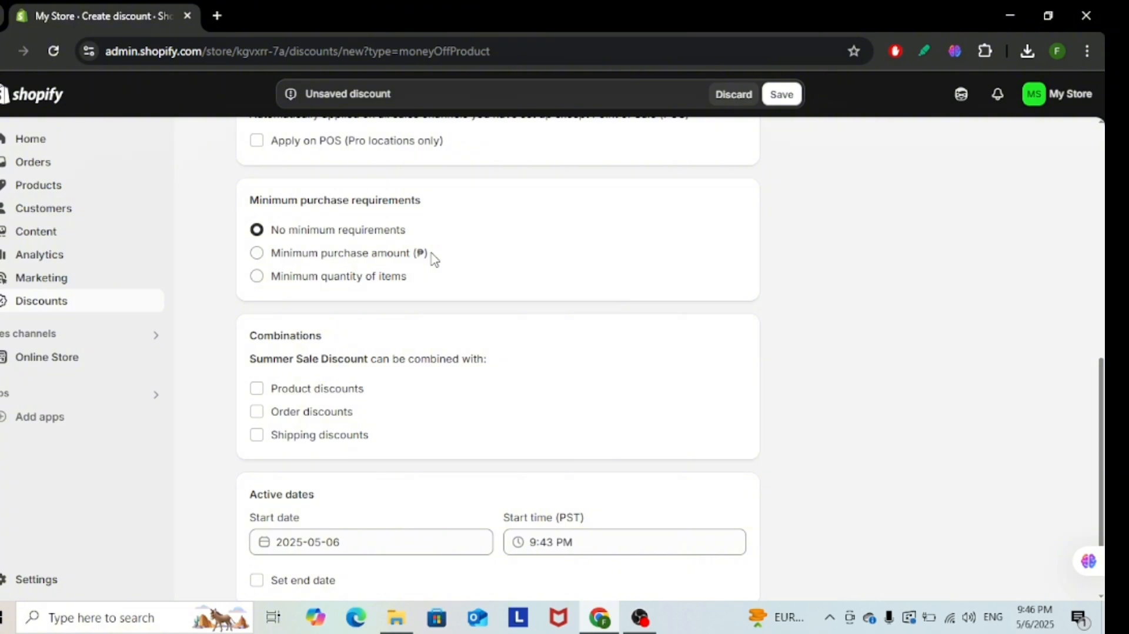
{"action": "left_click_drag", "start_coordinate": [434, 259], "coordinate": [269, 259]}
{"action": "left_click", "coordinate": [440, 257]}
Save the Summer Sale Discount.
{"action": "scroll", "coordinate": [498, 355], "scroll_direction": "down", "scroll_amount": 2}
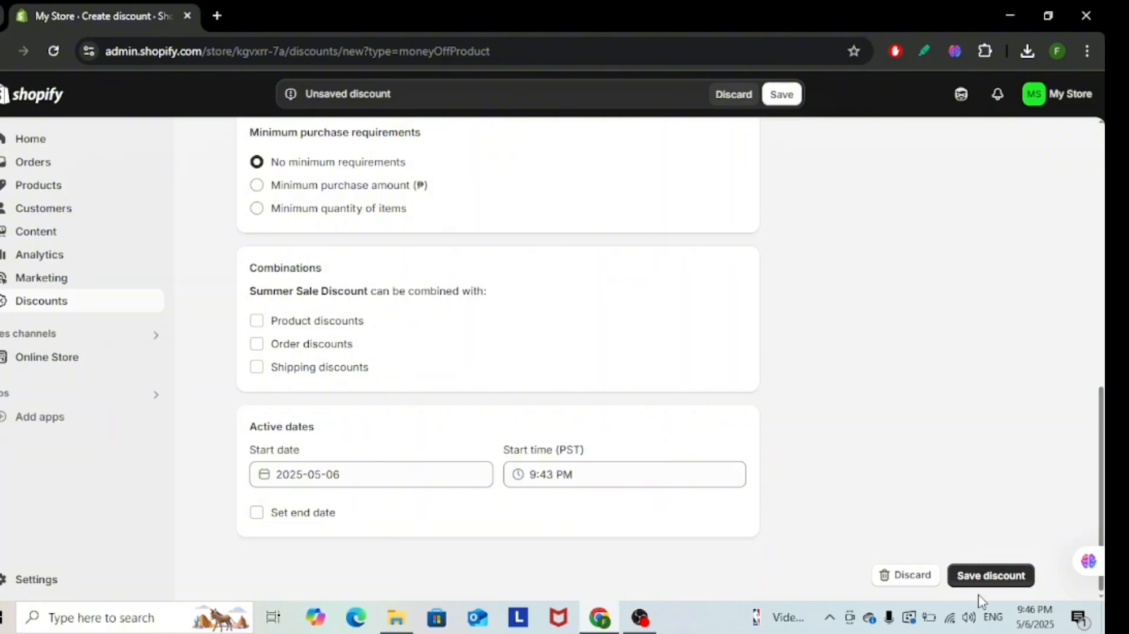
{"action": "left_click", "coordinate": [990, 574]}
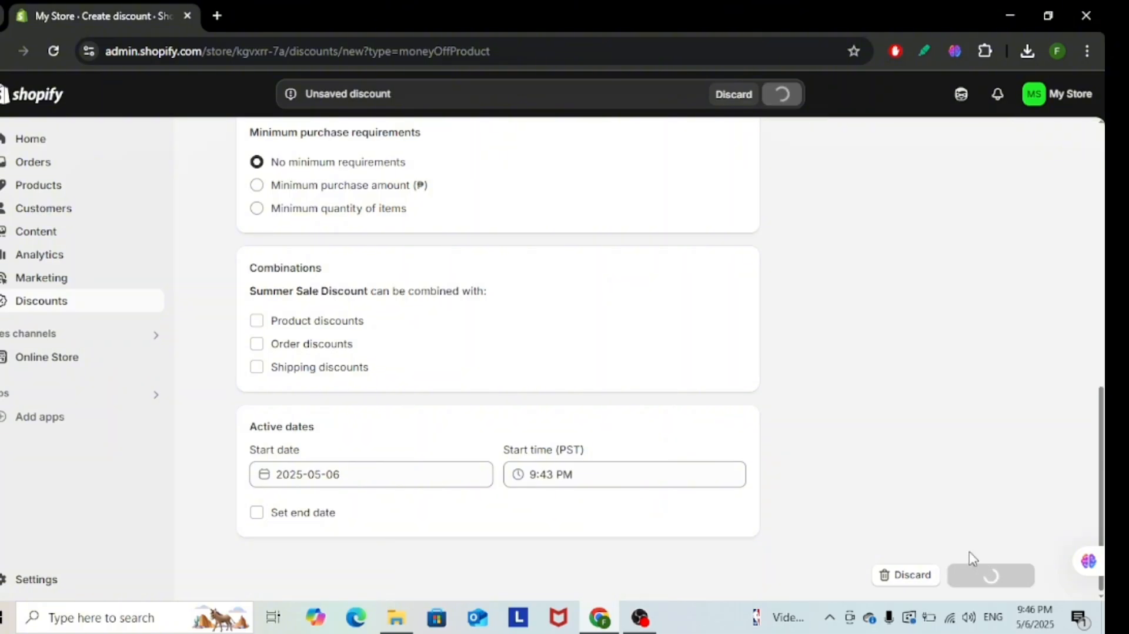